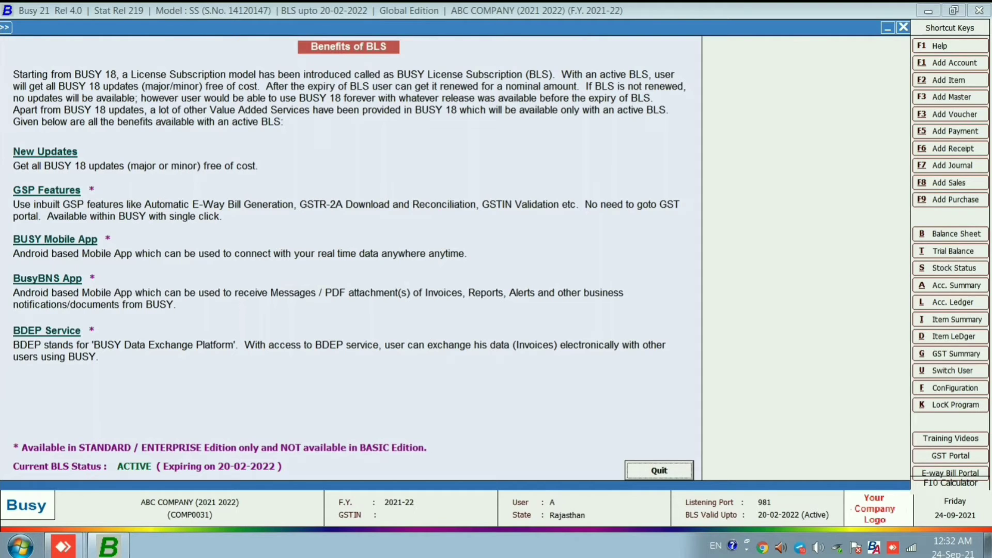
- Close the Benefits of BLS page and expand the GST Misc. Utilities among the transactions
key(Escape)
key(Escape)
key(n)
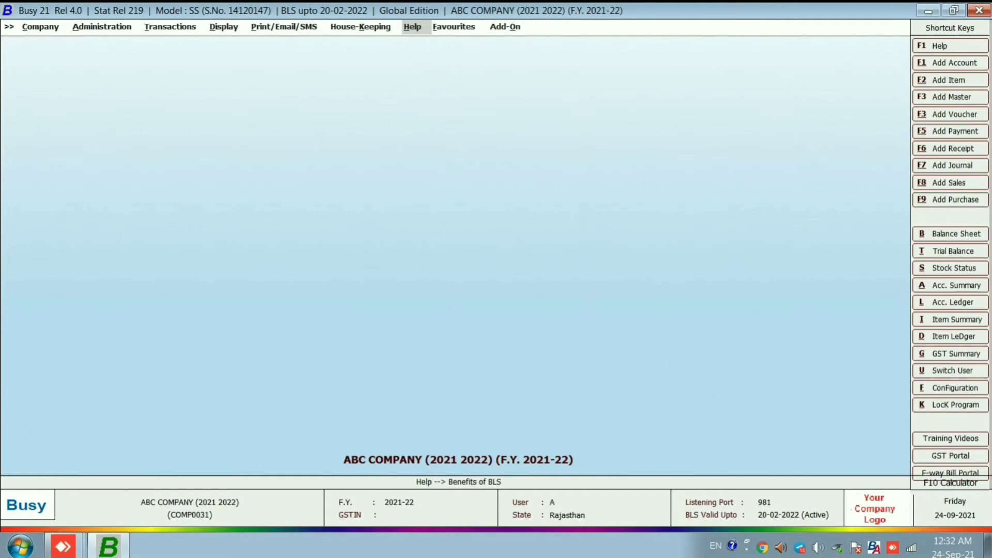
key(alt+t)
key(Up)
key(Return)
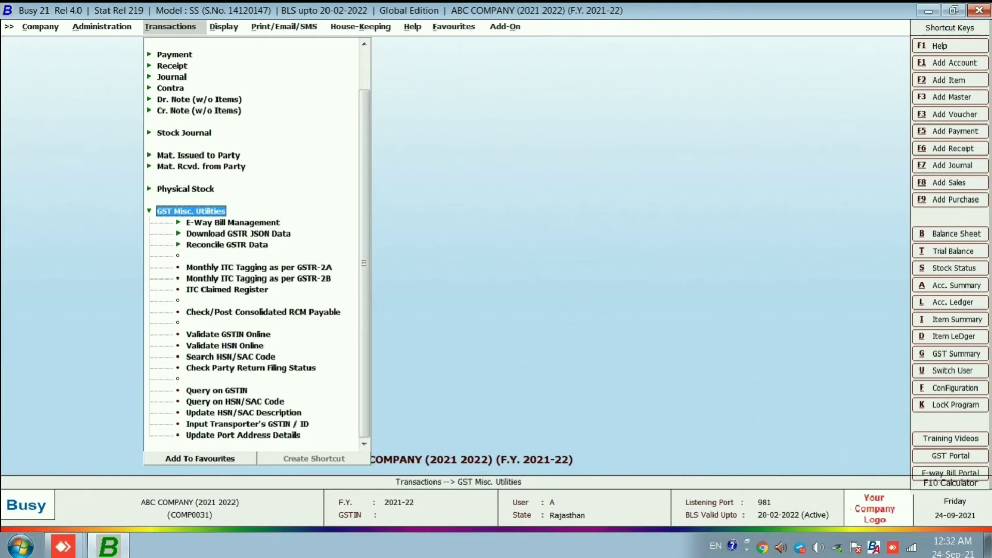
- Expand Download GSTR JSON Data and go through its GSTR-1, GSTR-2A, GSTR-2B and GSTR-3B download entries
key(Down)
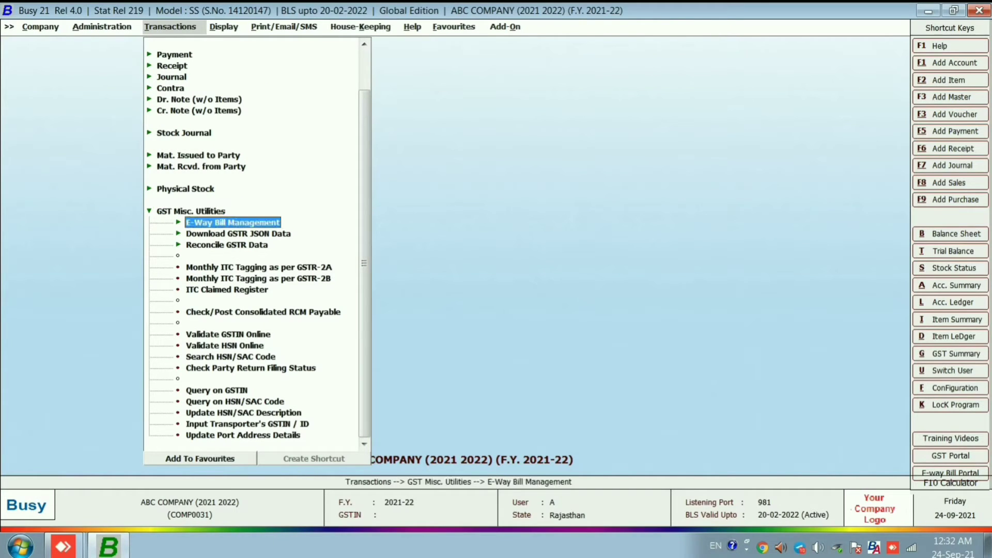
key(Down)
key(Return)
key(Down)
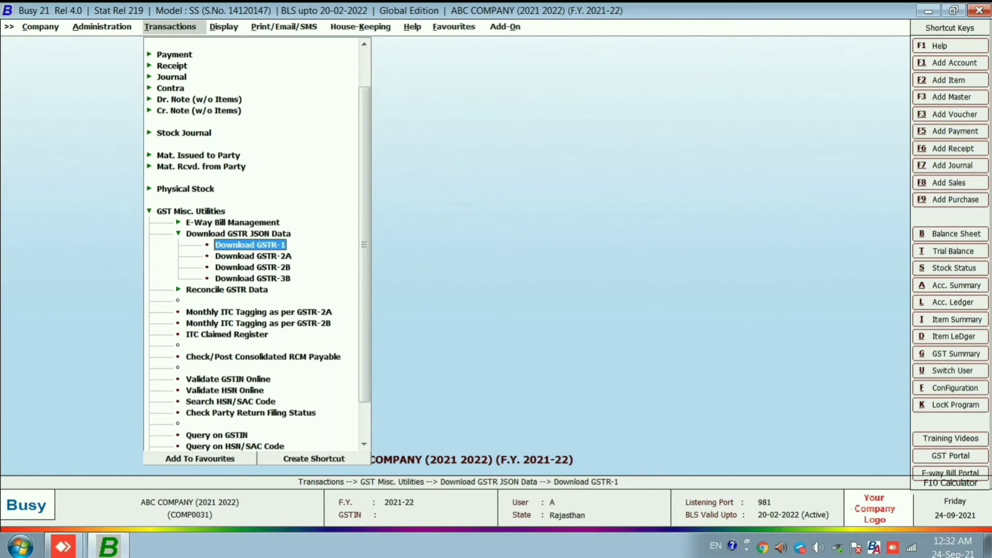
key(Down)
key(Down)
key(Down)
key(Down)
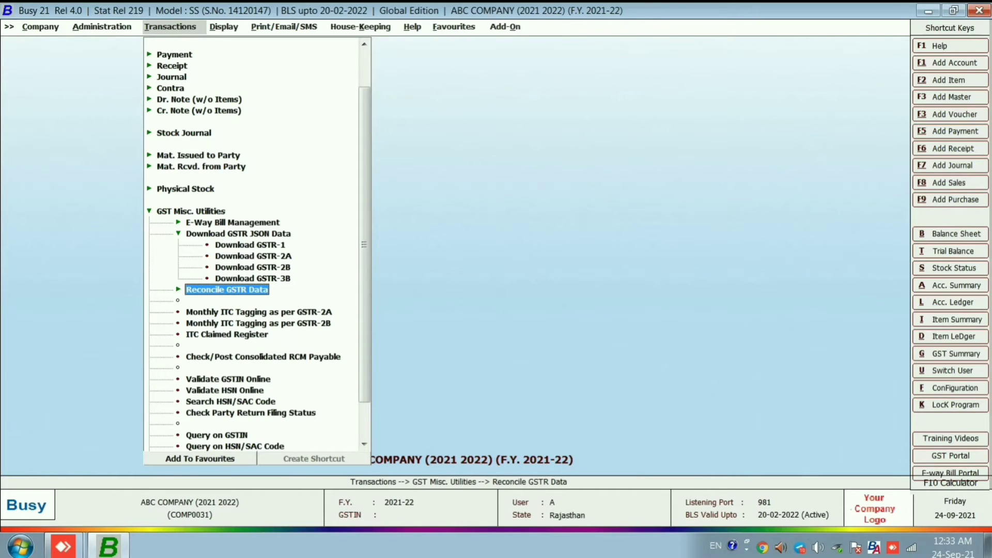
- Expand Reconcile GSTR Data and review the reconciliation entries together with the GSTR download entries
key(Return)
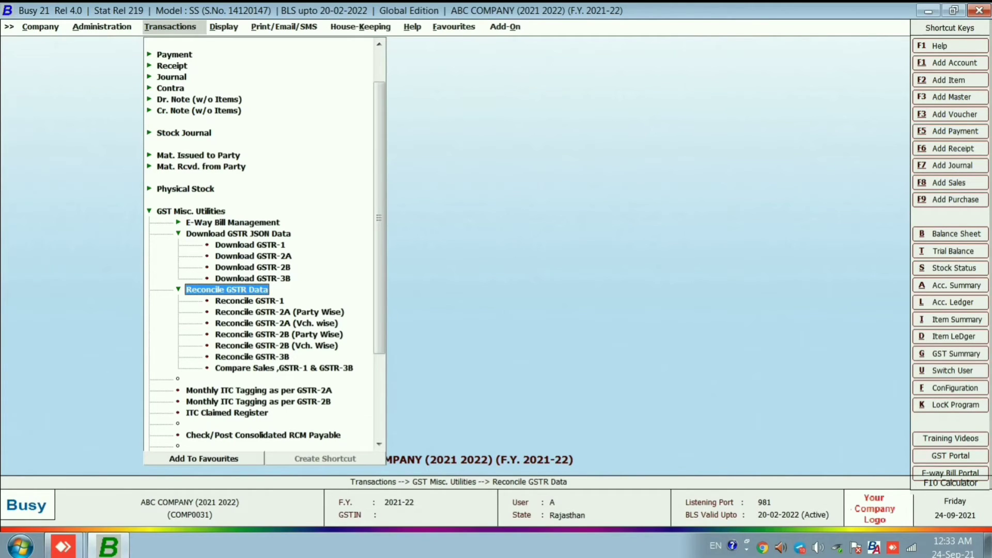
key(Down)
key(Down)
key(Down)
key(Down)
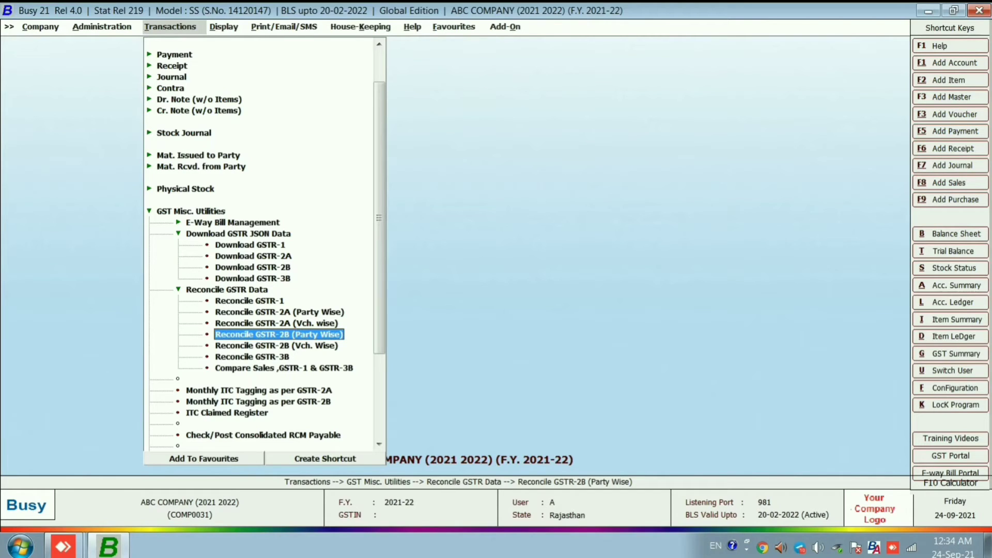
key(Up)
key(Up)
key(Up)
key(Up)
key(Up)
key(Up)
key(Up)
key(Up)
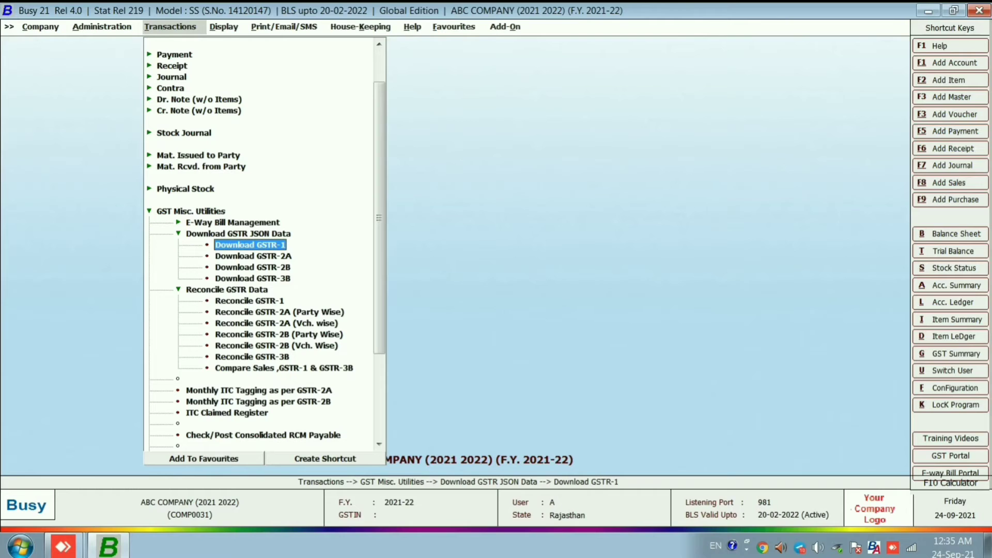
- Open Validate GSTIN Online for multiple GSTINs, choose to show All, and close it without loading data
key(Down)
key(Down)
key(Down)
key(Down)
key(Down)
key(Down)
key(Down)
key(Down)
key(Down)
key(Down)
key(Down)
key(Down)
key(Down)
key(Down)
key(Down)
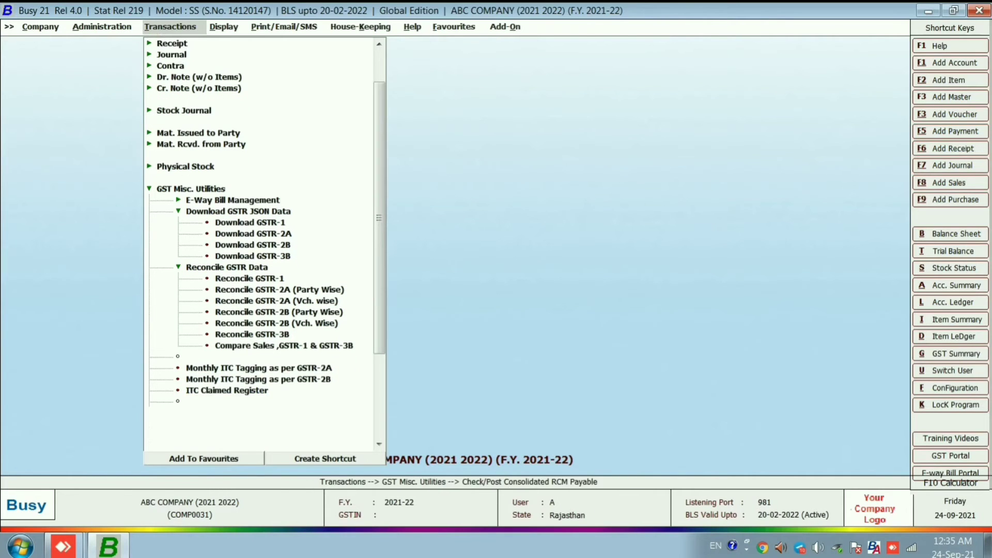
key(Down)
key(Down)
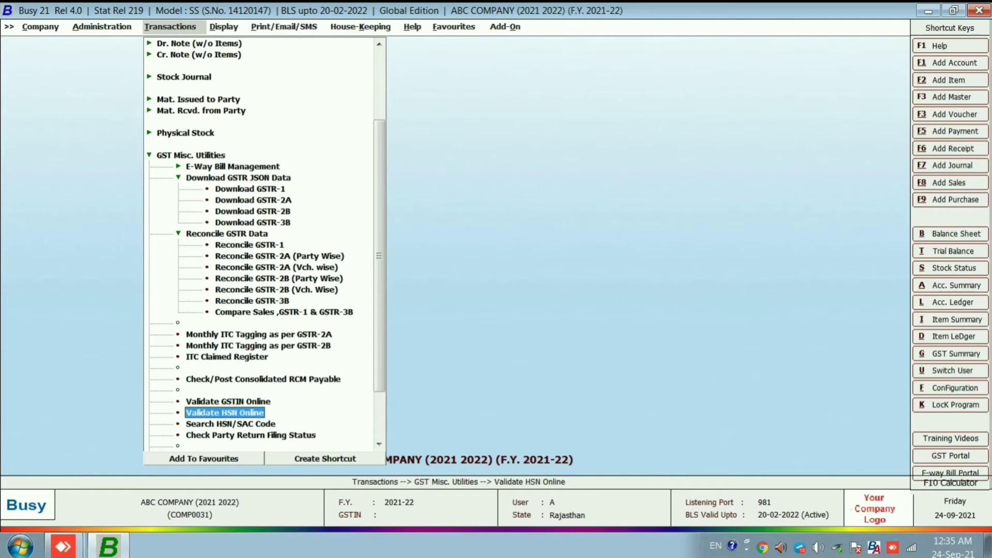
key(Up)
key(Return)
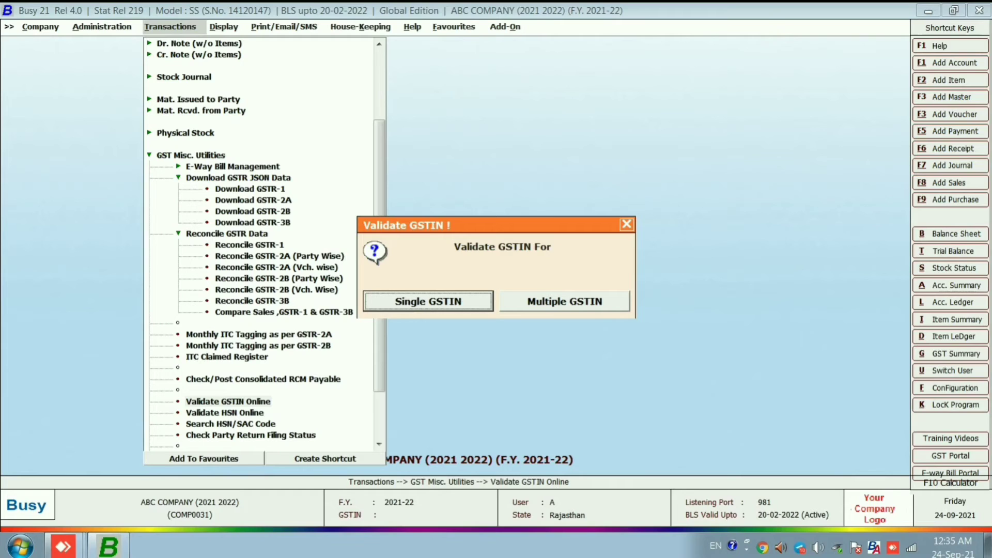
key(Right)
key(Return)
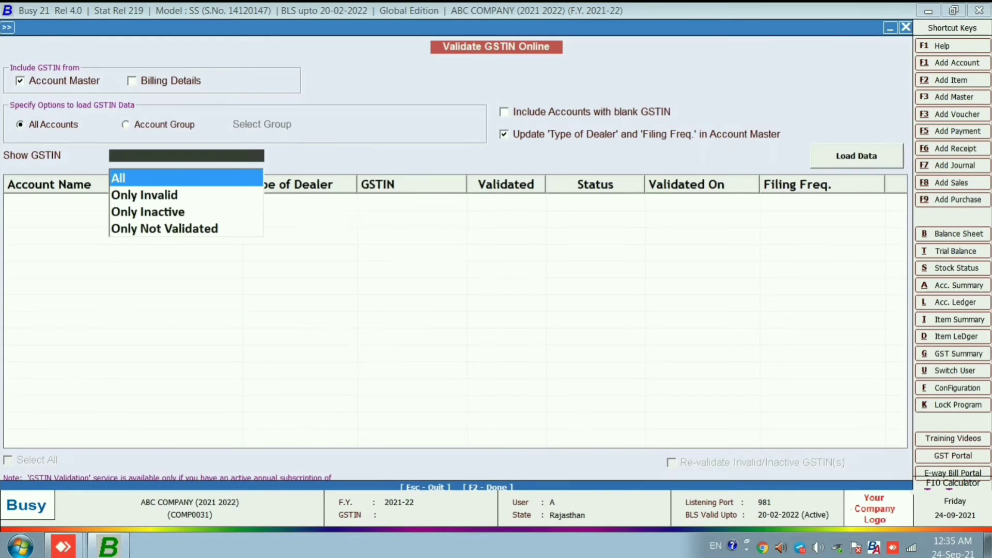
key(Return)
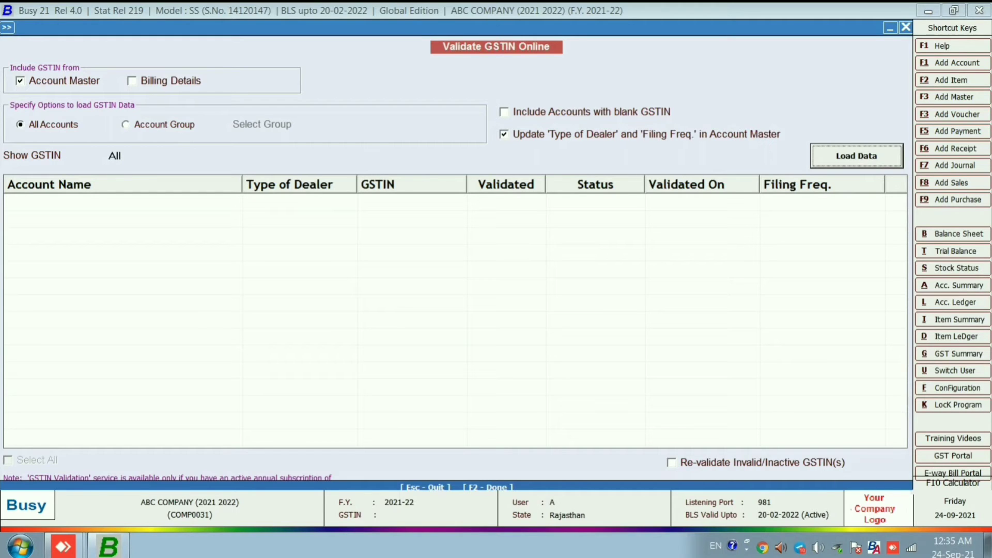
key(Escape)
key(Return)
key(Escape)
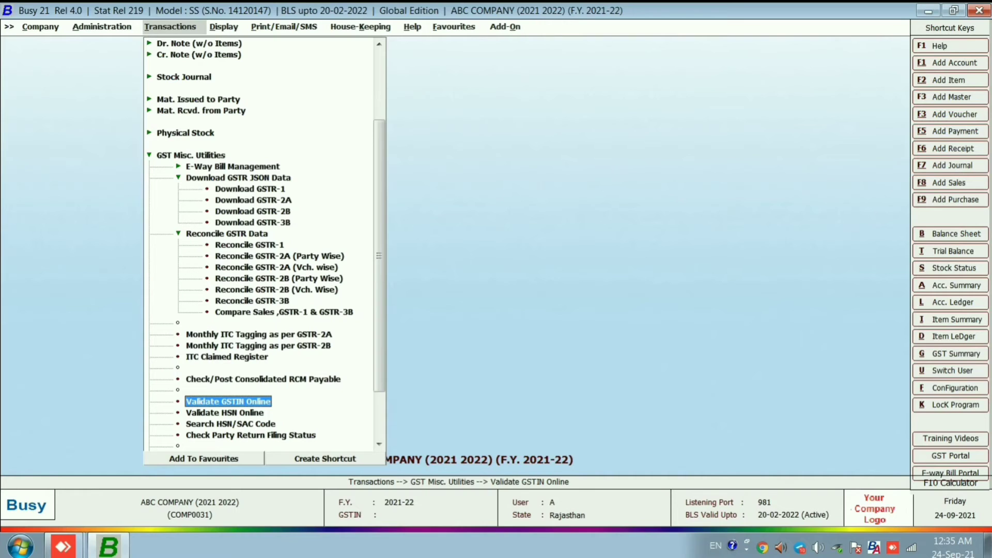
- Open Validate HSN Online to view its single and multiple HSN choices, and close it
key(Down)
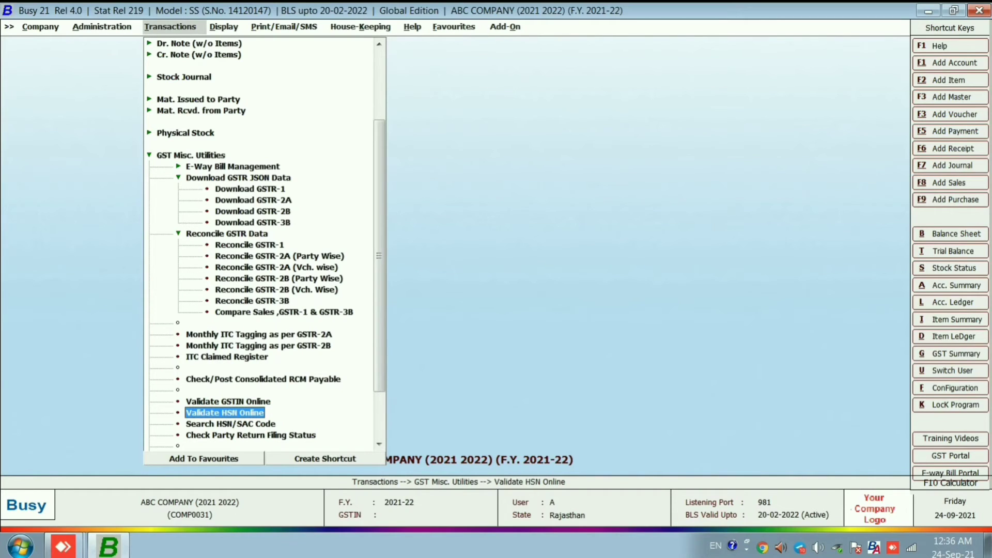
key(Return)
key(Right)
key(Return)
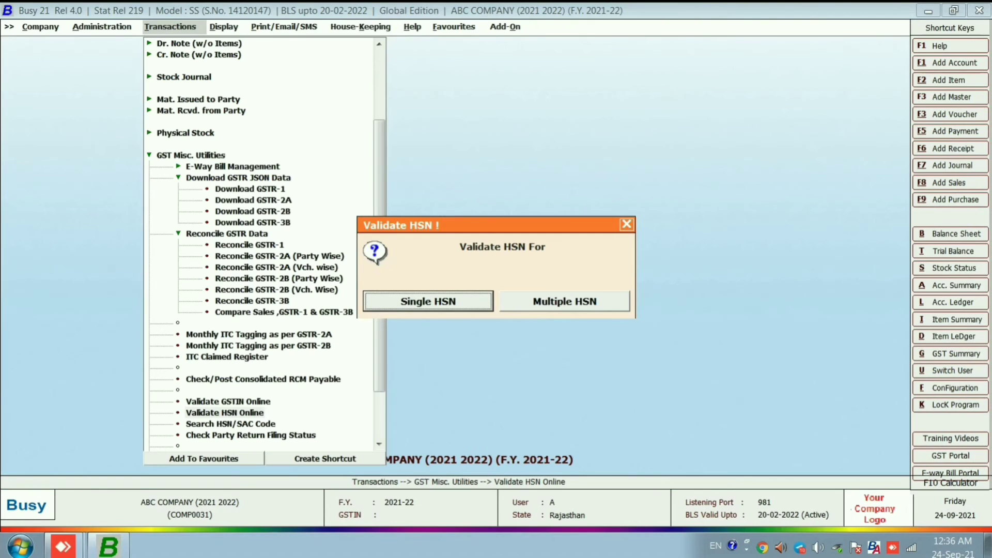
key(Escape)
- Open Check Party Return Filing Status for all transacted parties and look through the month choices
key(Down)
key(Down)
key(Down)
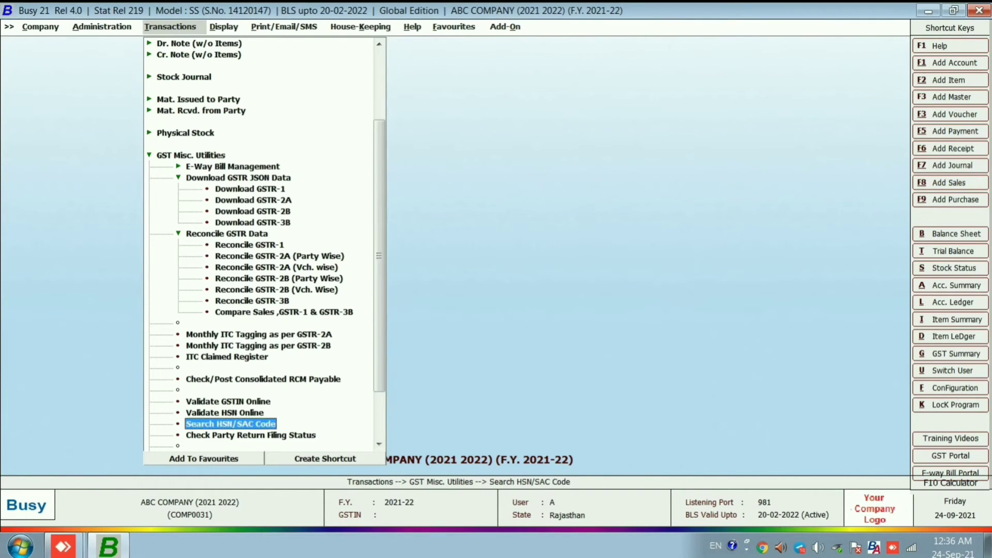
key(Up)
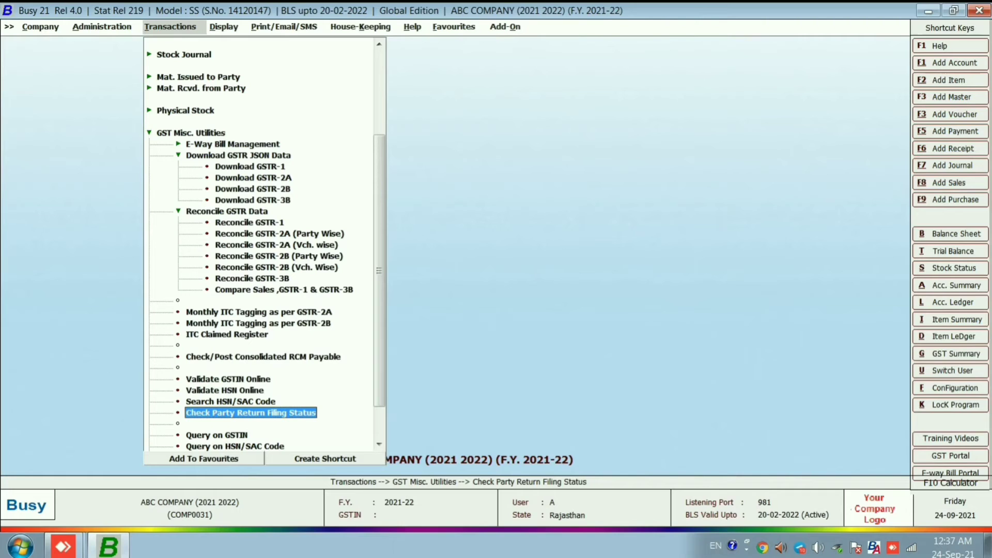
key(Return)
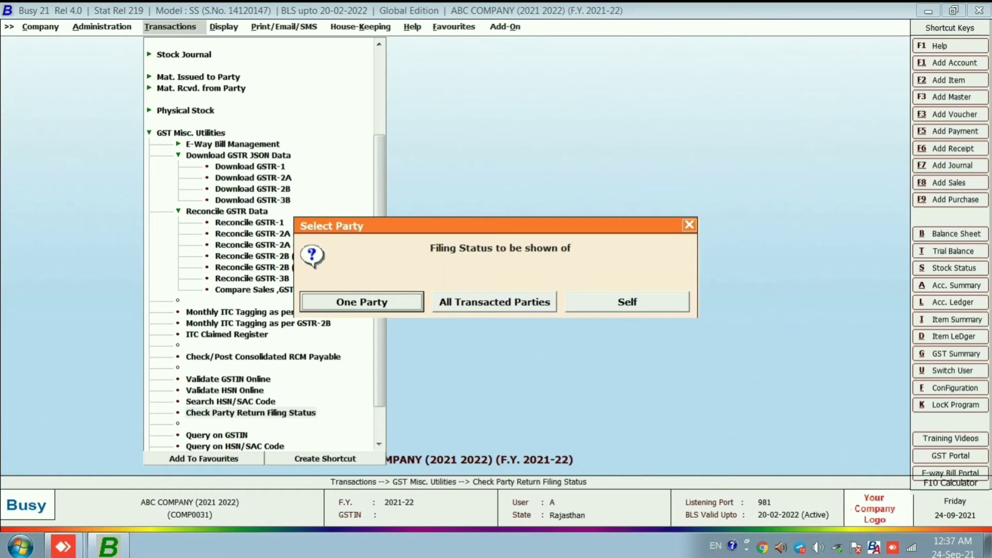
key(Right)
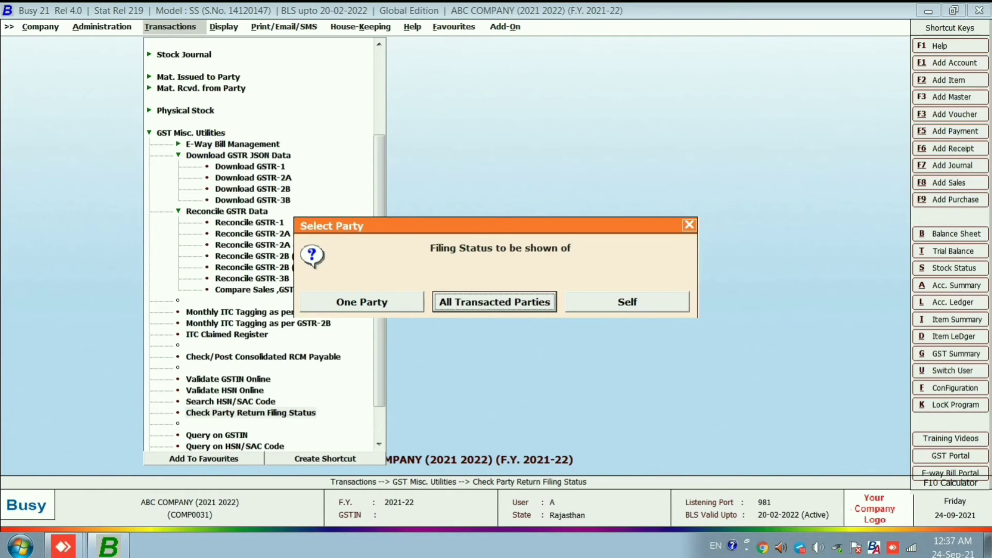
key(Return)
key(Return)
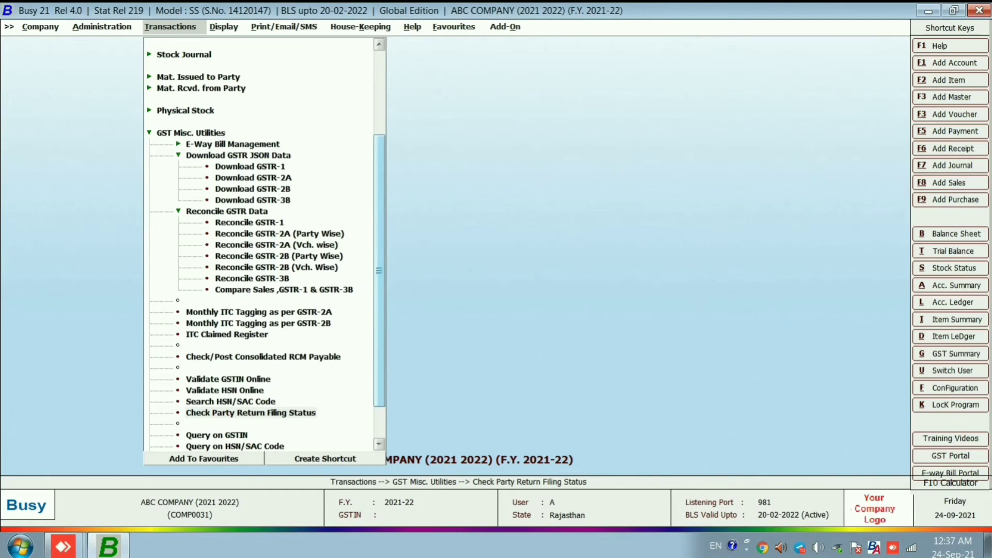
key(Return)
key(Down)
key(Down)
key(Up)
key(Up)
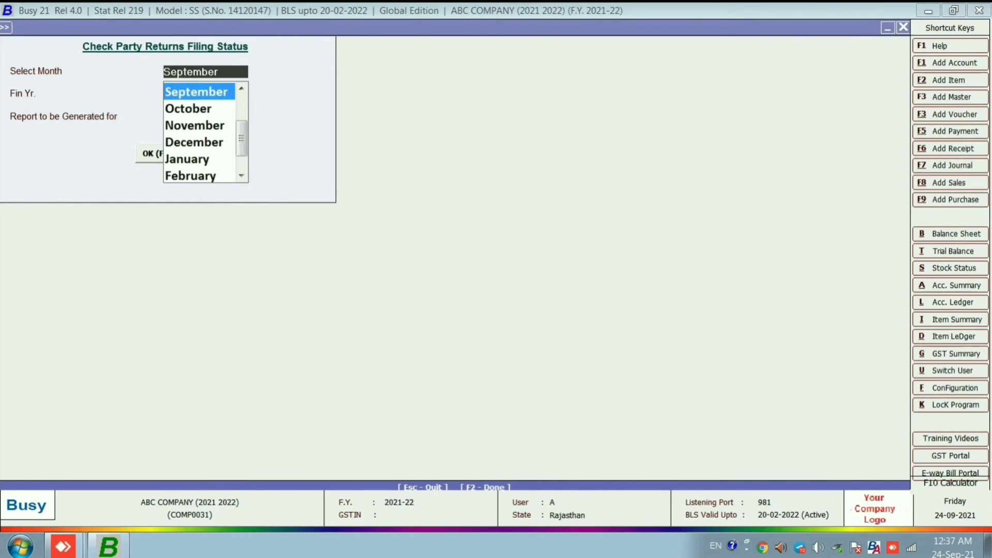
key(Up)
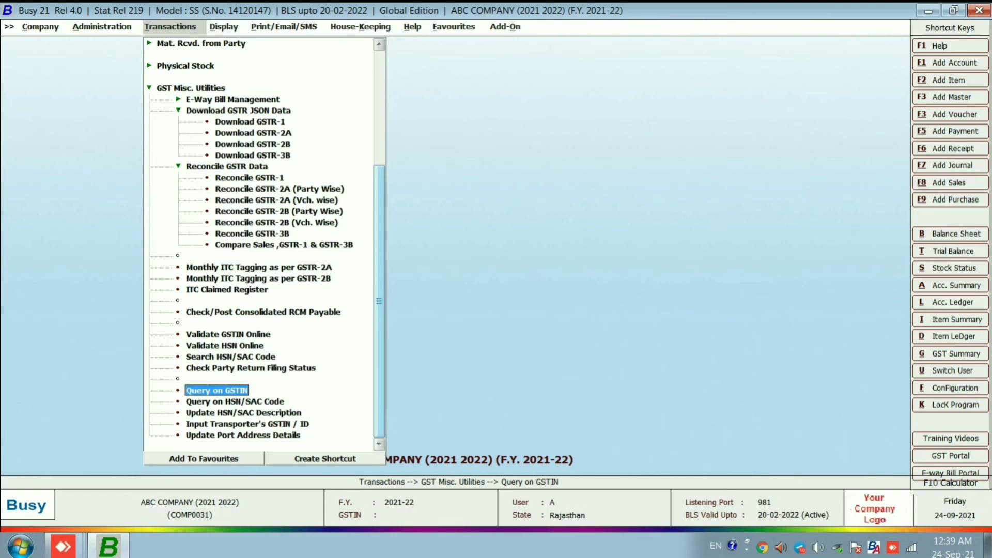
- Leave the GST utilities and expand the Masters under Administration
key(Escape)
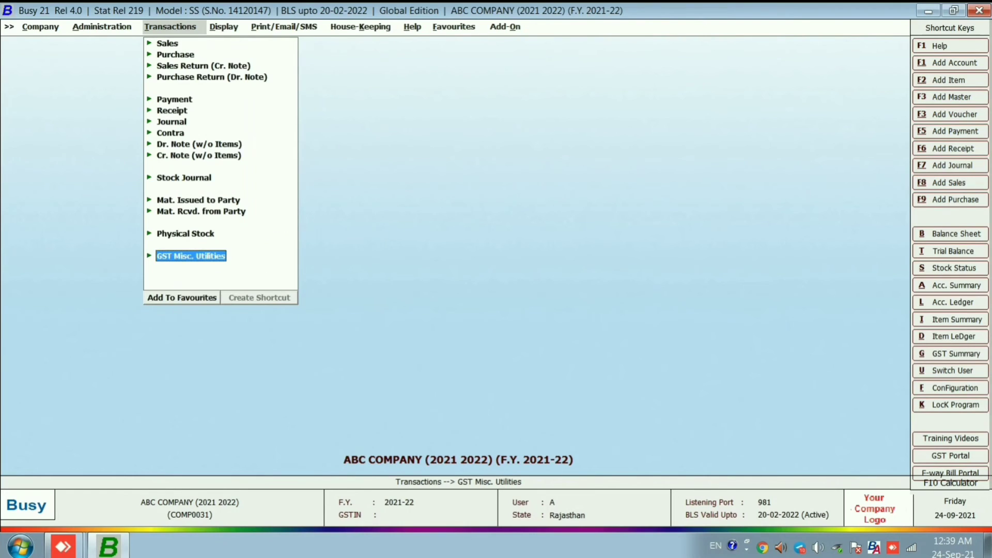
key(Escape)
key(Left)
key(Return)
key(Down)
key(Up)
key(Return)
key(Down)
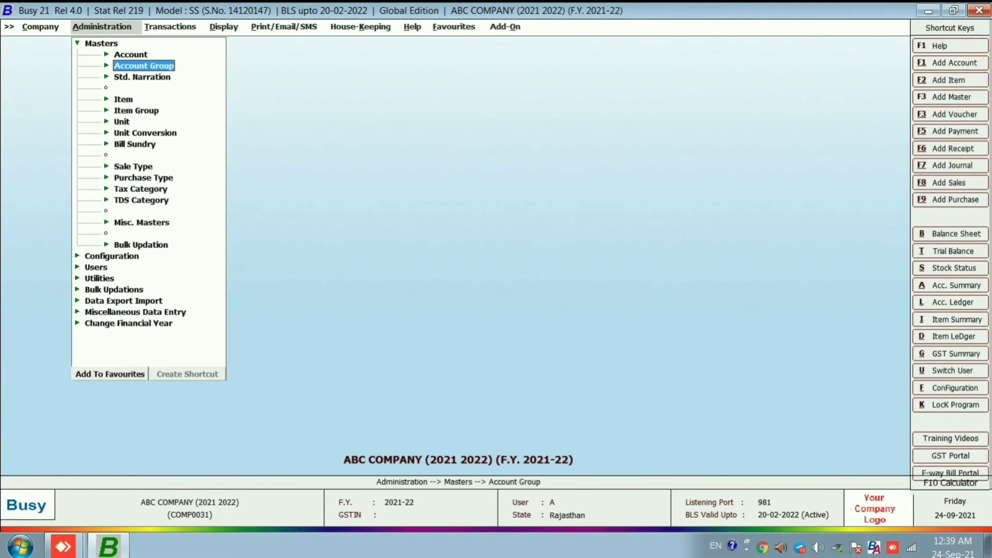
- Open the first listed account master for modification to view its details, and close it unchanged
key(Up)
key(Return)
key(Down)
key(Down)
key(Return)
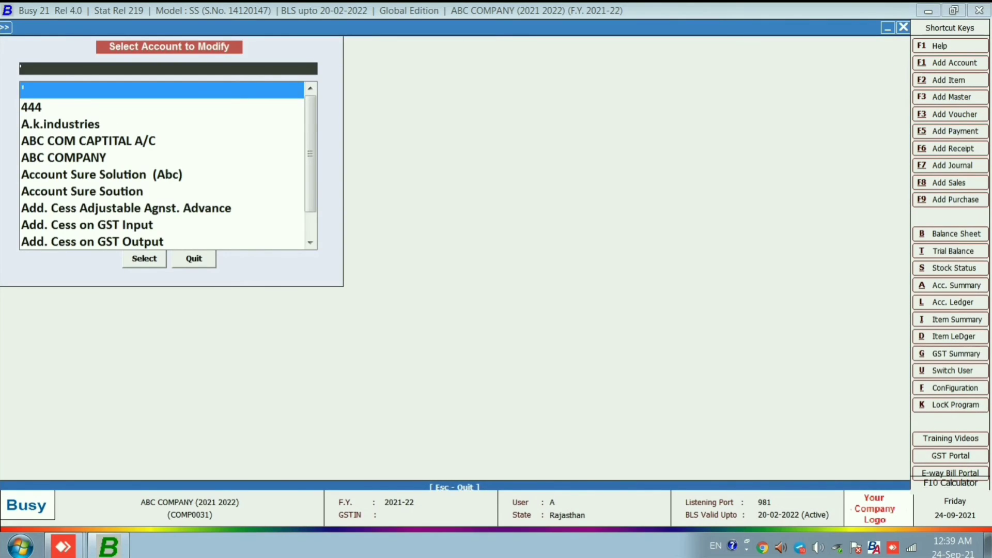
key(Return)
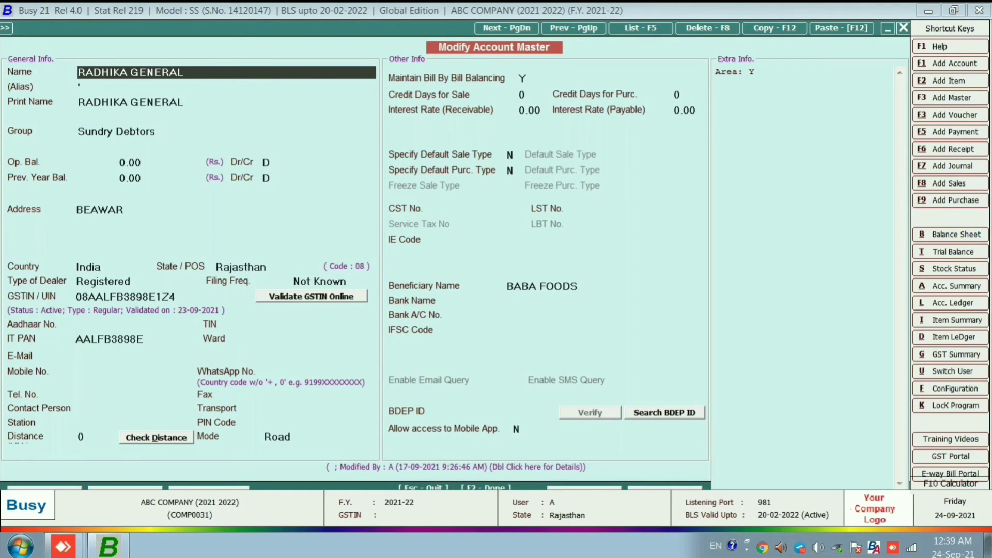
key(Escape)
key(Escape)
- Generate the account ledger for A.k.industries and open its Ledger Printing options from Busy
key(Right)
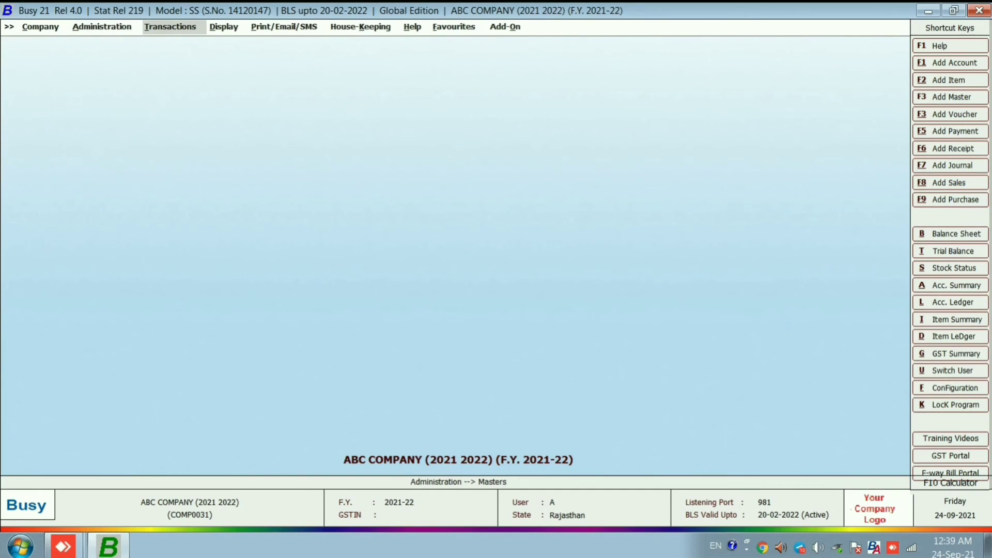
text(la)
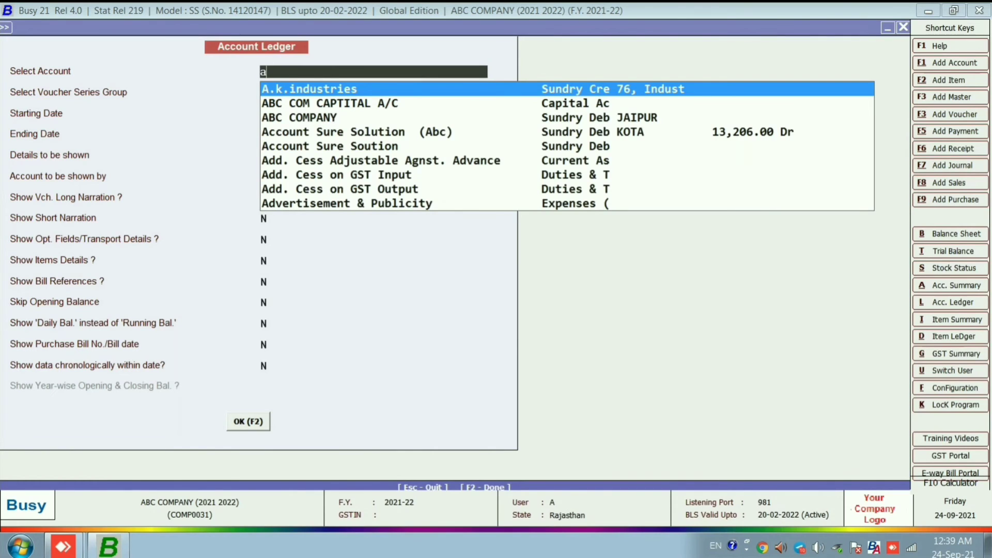
key(Return)
key(Return)
key(Return)
key(F2)
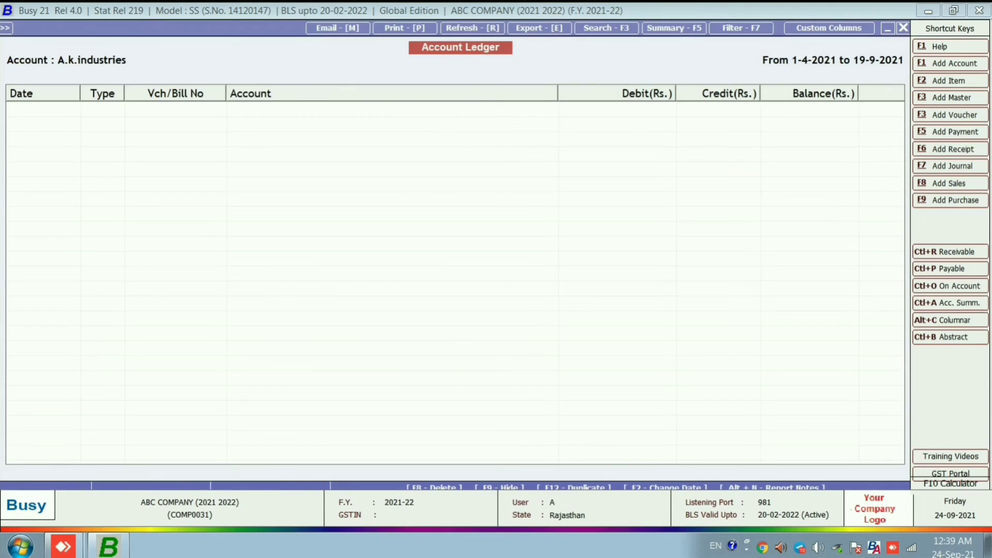
key(alt+p)
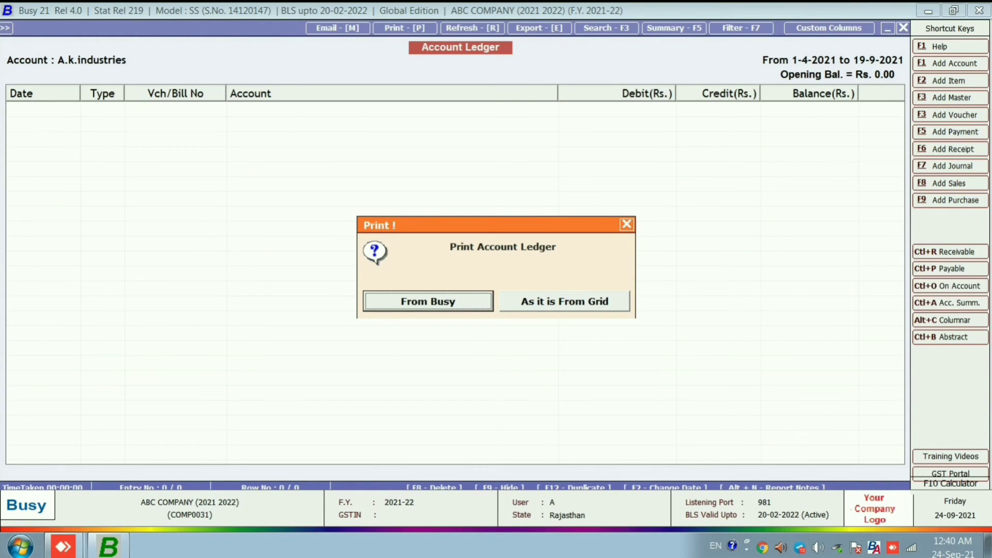
key(Escape)
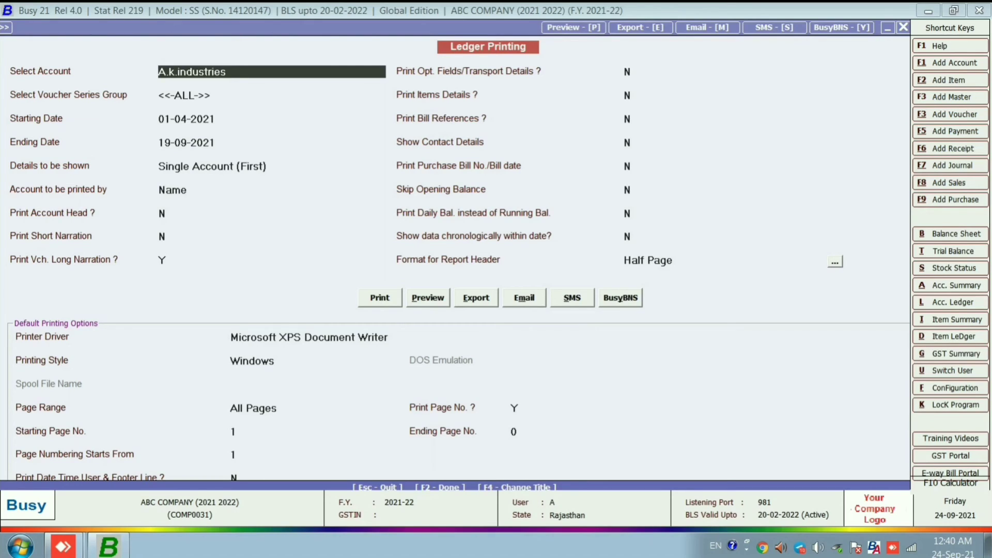
- View the ledger's Send Email form without sending, and open its BusyBNS notification details
key(alt+m)
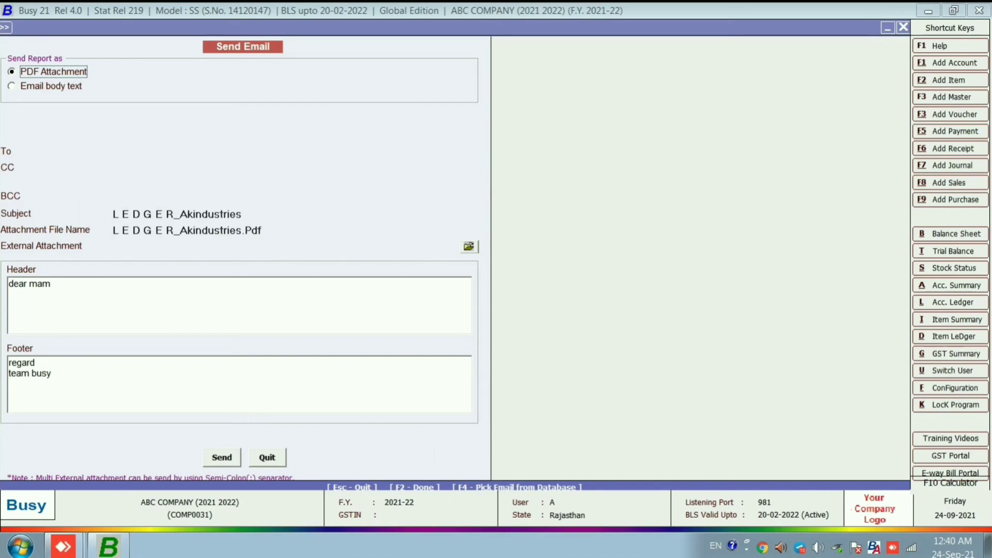
key(Escape)
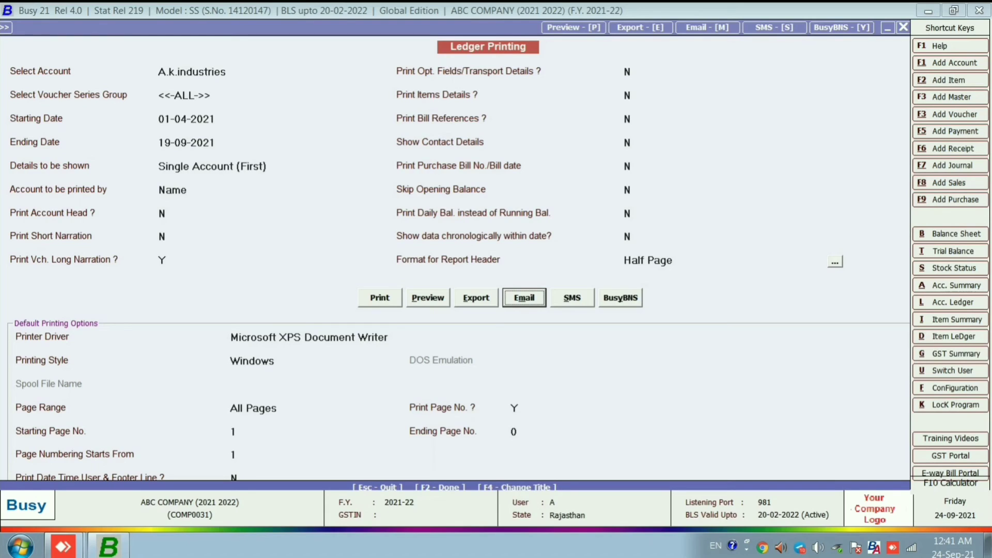
key(alt+y)
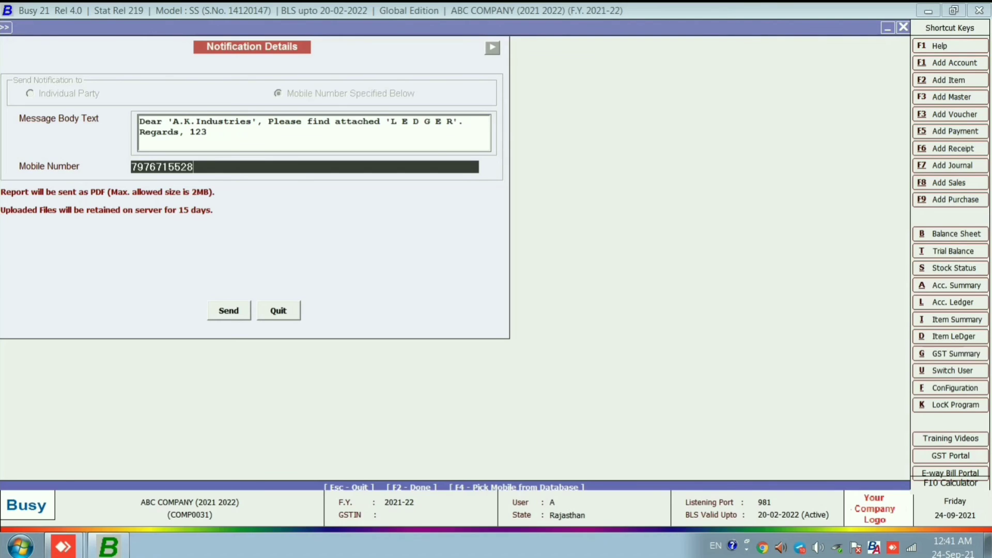
- Clear the mobile number in the BusyBNS notification details for the ledger
key(BackSpace)
key(BackSpace)
key(BackSpace)
key(BackSpace)
key(BackSpace)
key(BackSpace)
key(BackSpace)
key(BackSpace)
key(BackSpace)
key(BackSpace)
key(BackSpace)
click(140, 132)
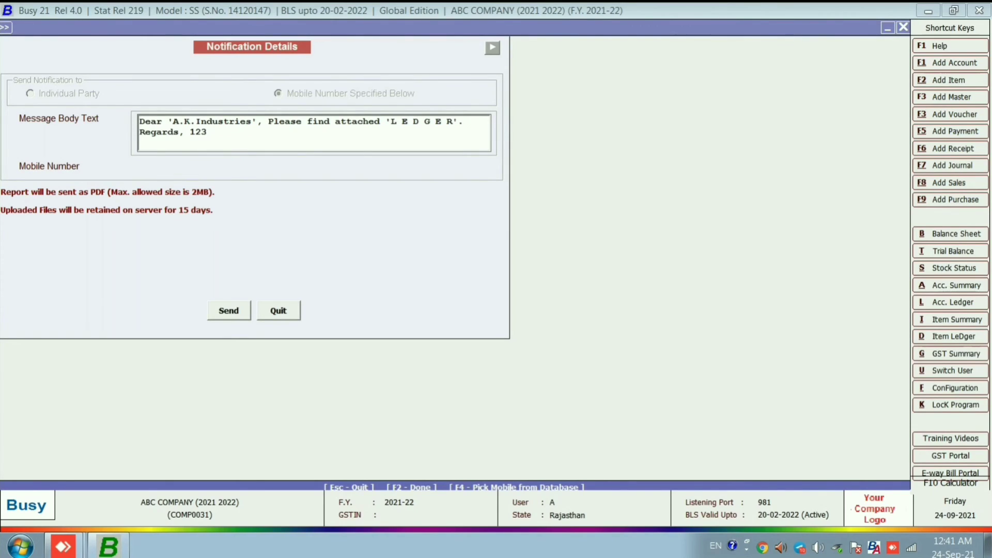
click(305, 167)
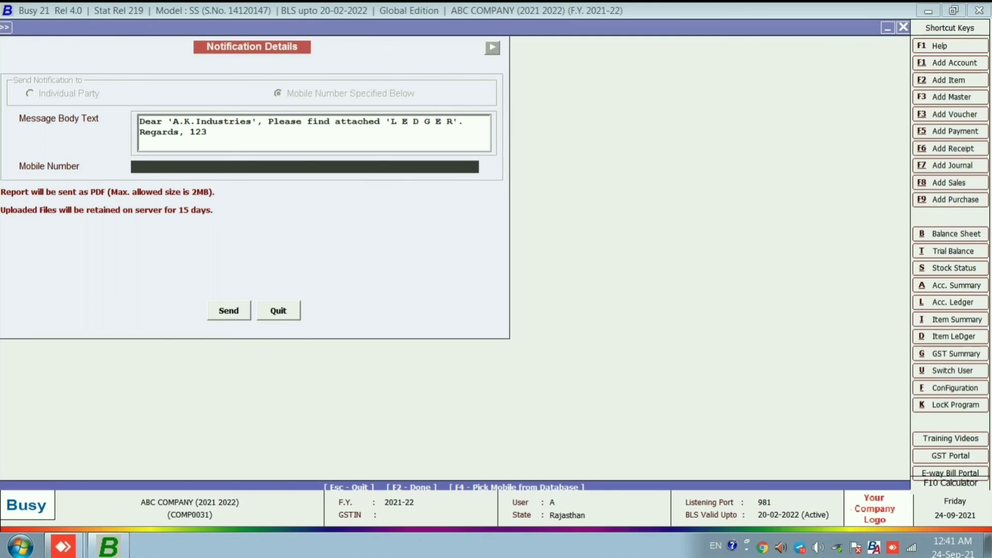
- Close the notification details without sending and leave the account ledger to return to the main menu
key(Escape)
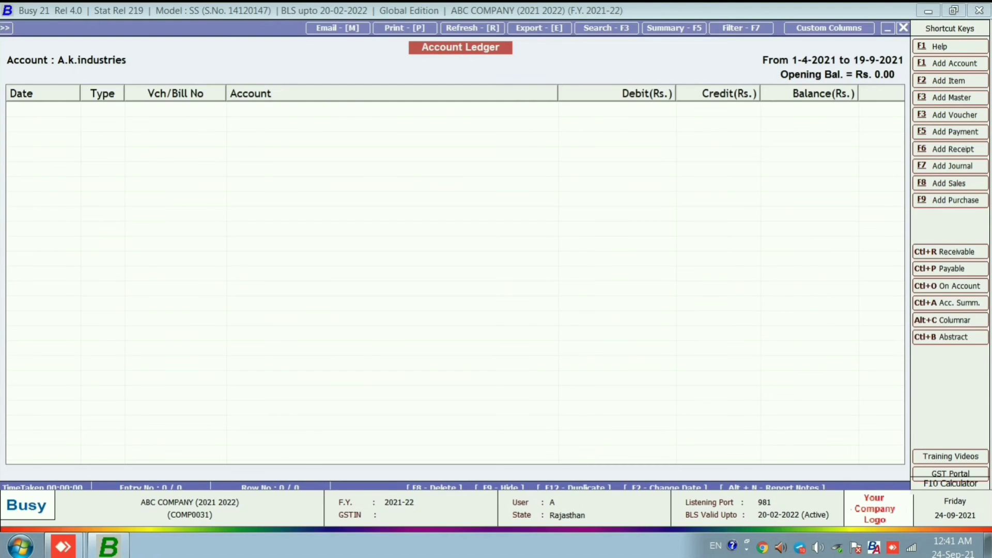
key(Escape)
key(Escape)
key(Escape)
key(Escape)
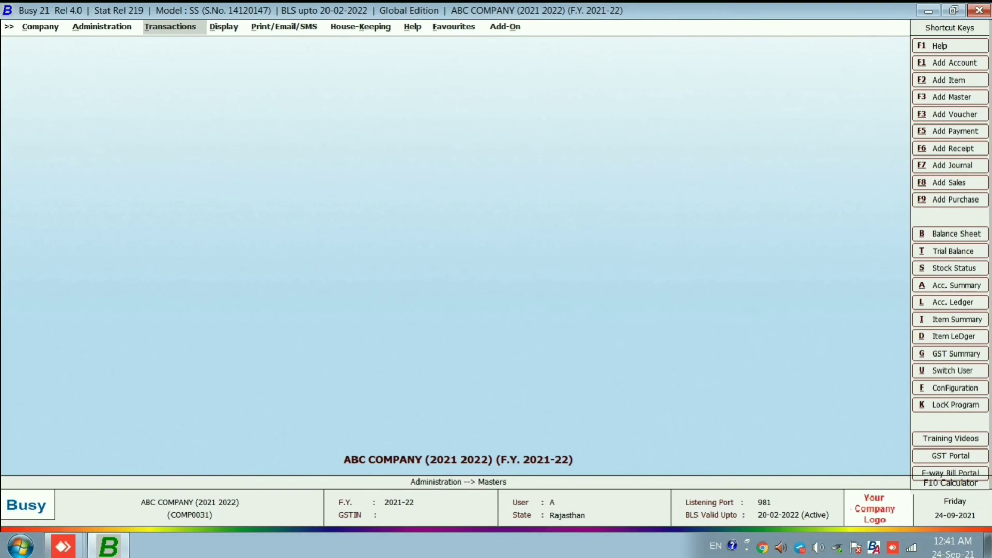
- Expand the Data Export Import options under Administration
key(Left)
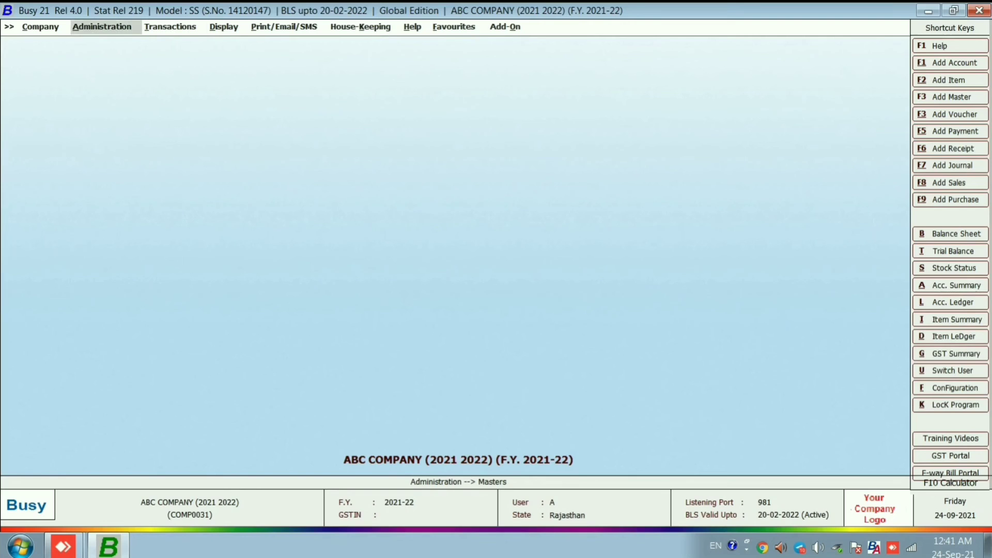
key(Return)
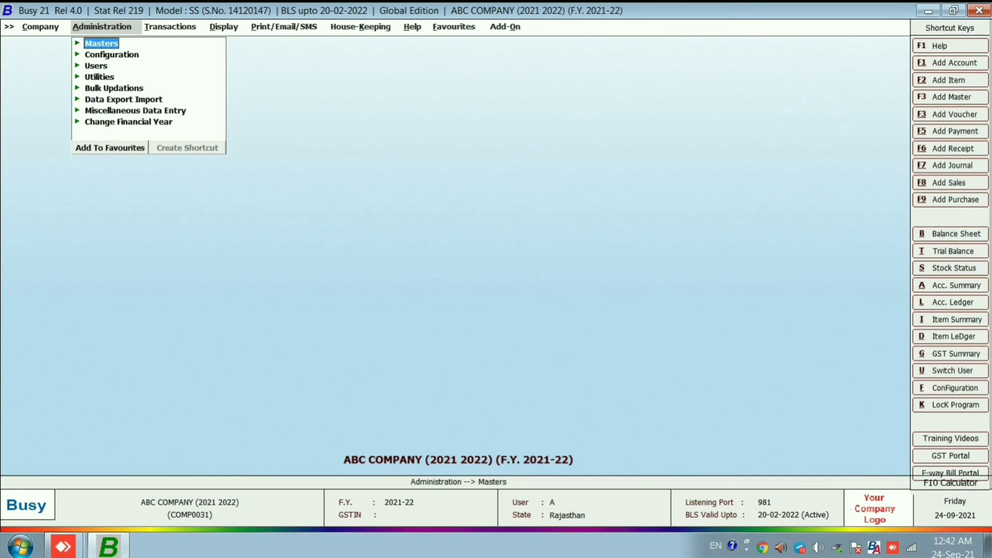
key(Down)
key(Down)
key(Down)
key(Down)
key(Down)
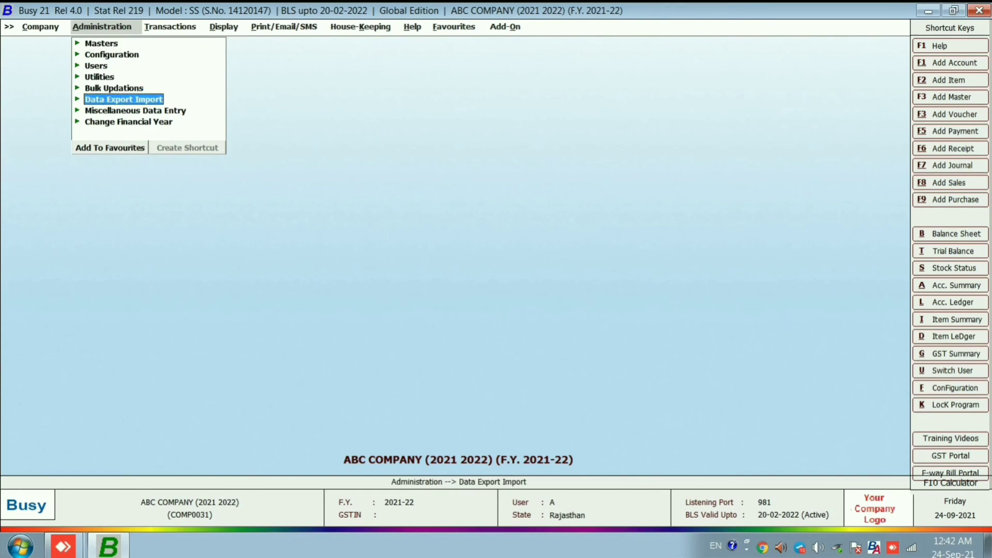
key(Up)
key(Up)
key(Up)
key(Up)
key(Down)
key(Down)
key(Down)
key(Down)
key(Return)
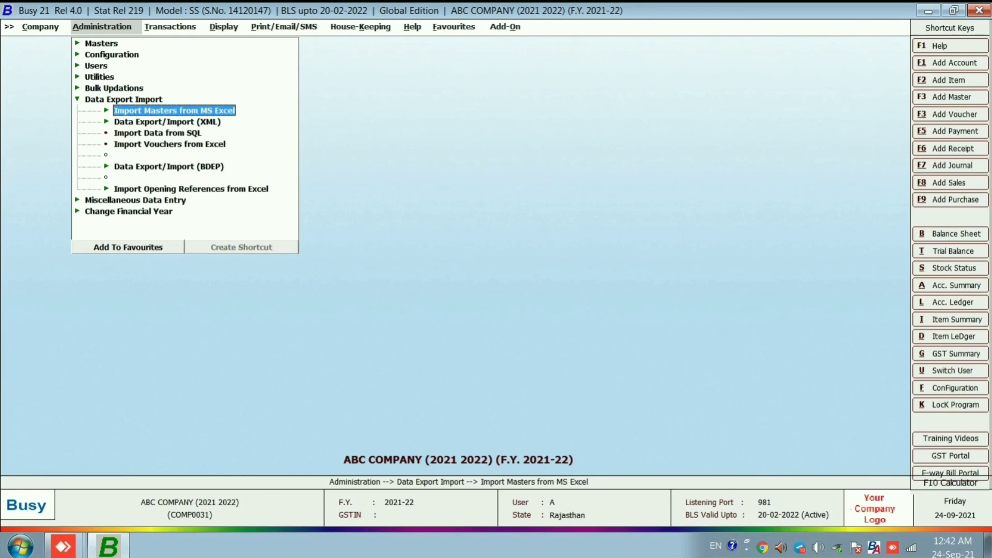
- Expand Data Export/Import (BDEP) within the Data Export Import options
key(Down)
key(Down)
key(Down)
key(Down)
key(Down)
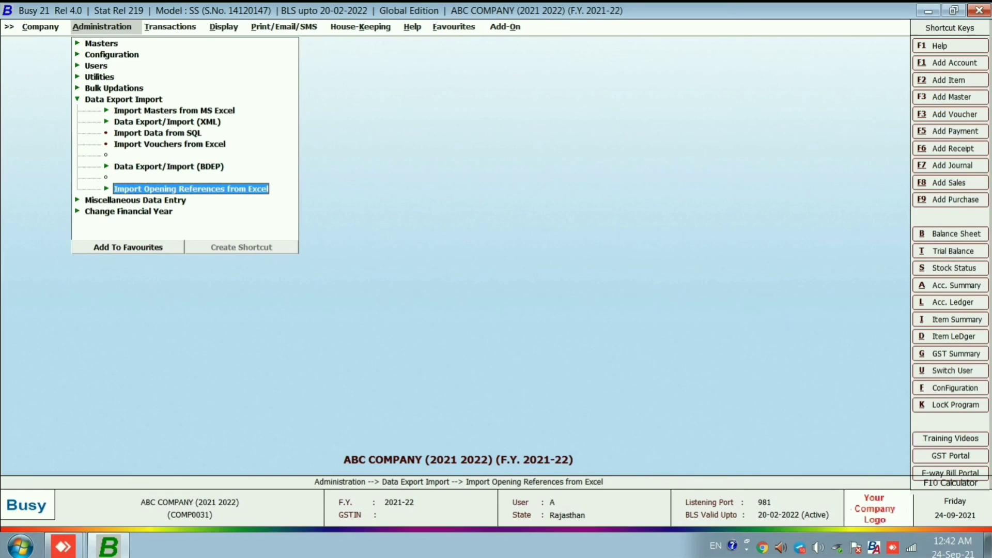
key(Up)
key(Return)
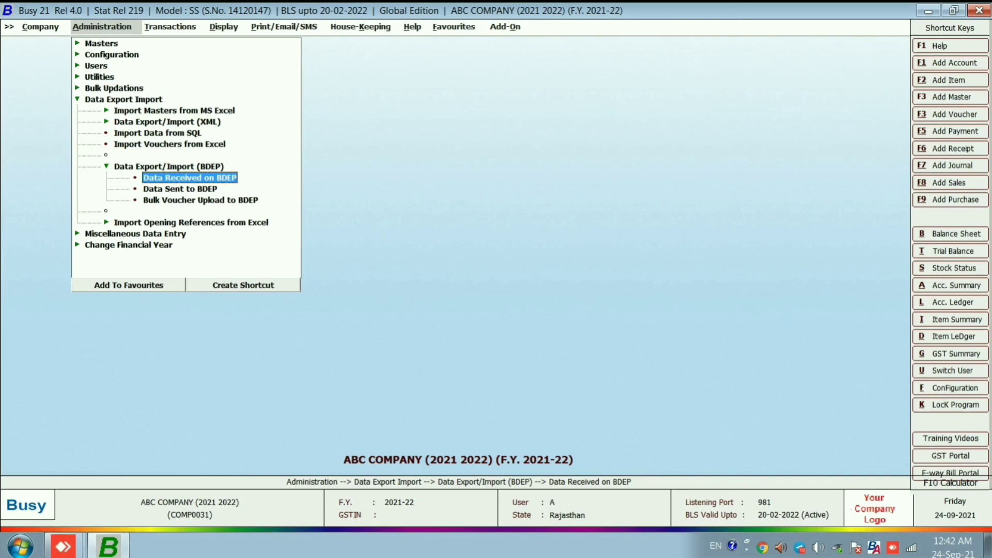
- View the list of vouchers sent to BDEP and close it
key(Down)
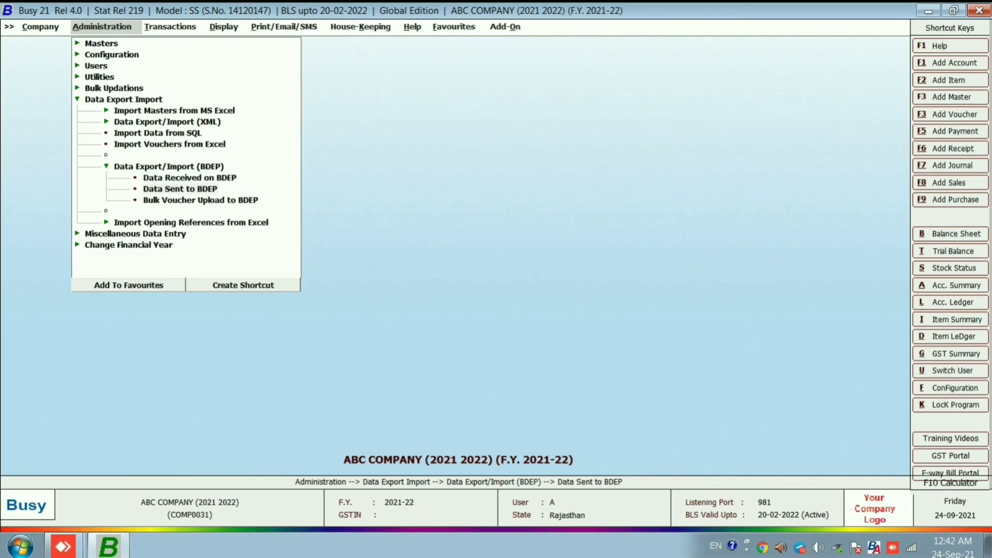
key(Return)
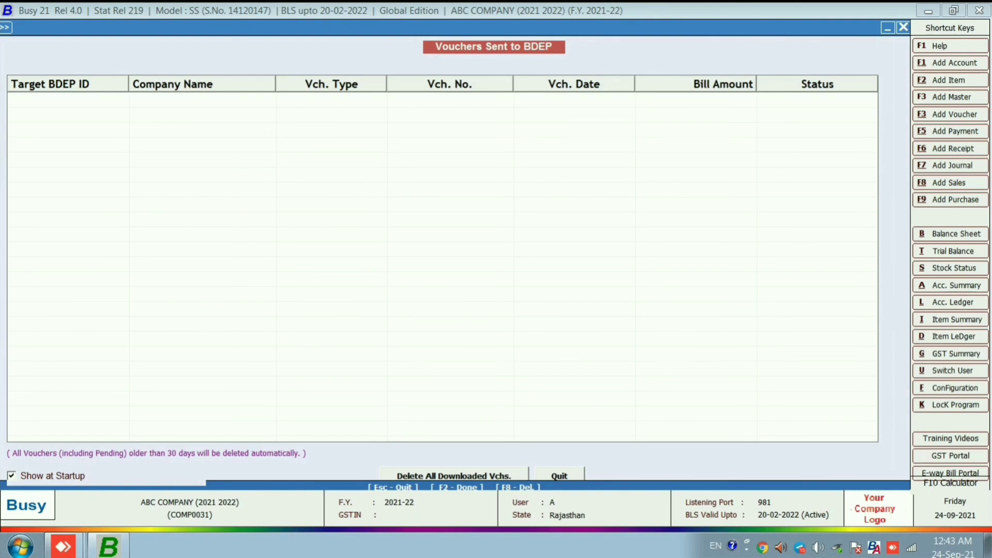
key(Escape)
key(Return)
- Review the Bulk Voucher Upload to BDEP filters for Sales vouchers of all series dated 24-09-2021, and quit without uploading
key(Down)
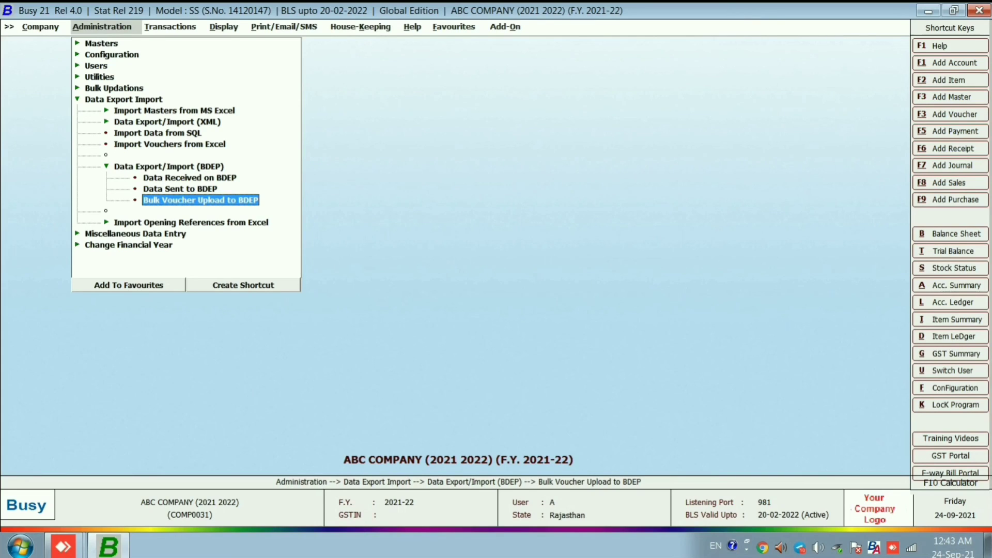
key(Return)
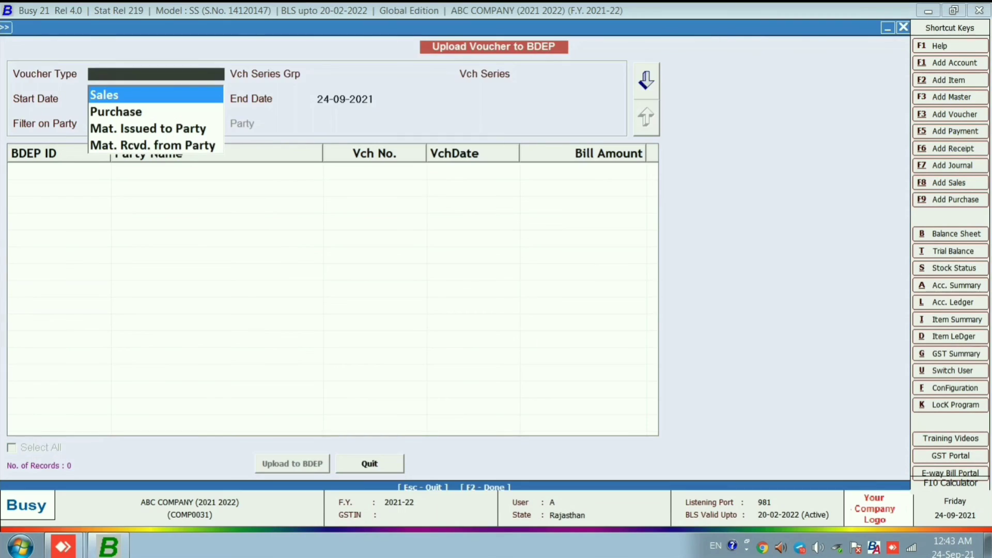
key(Return)
key(Return)
key(Return)
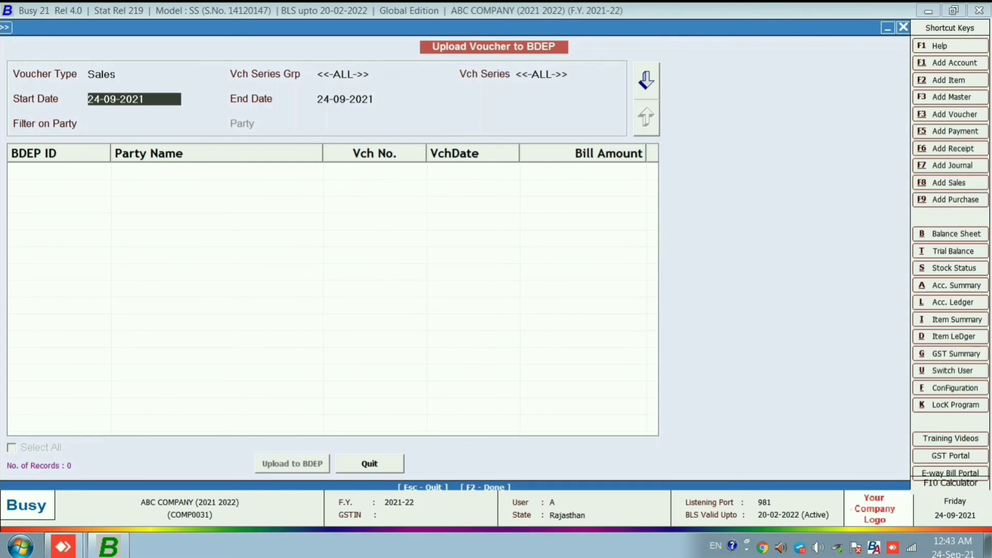
key(Return)
key(Return)
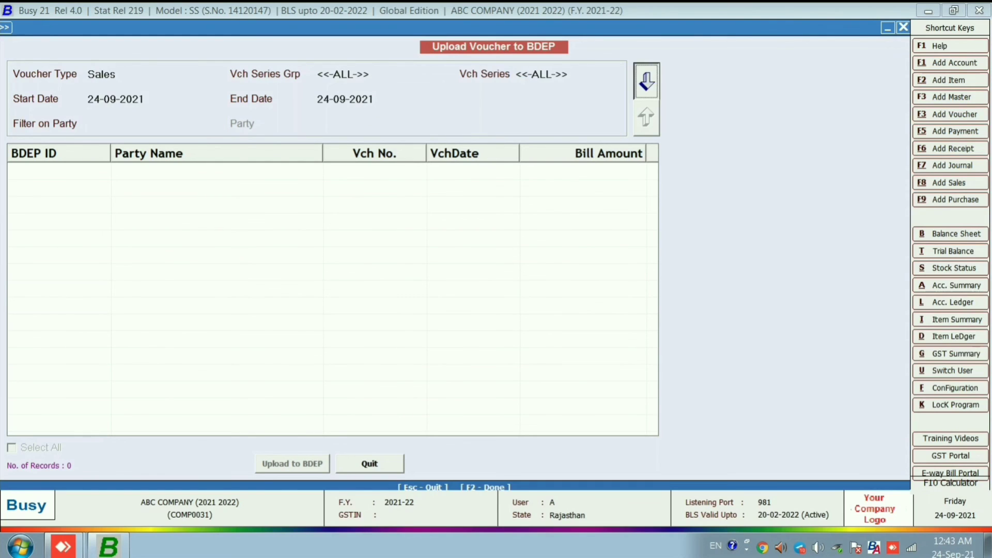
key(Return)
key(Return)
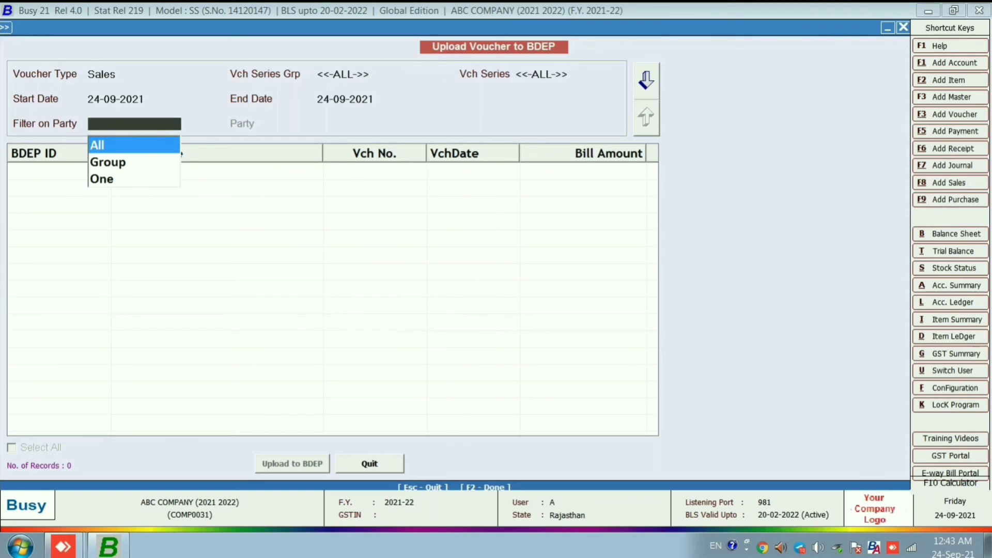
key(Escape)
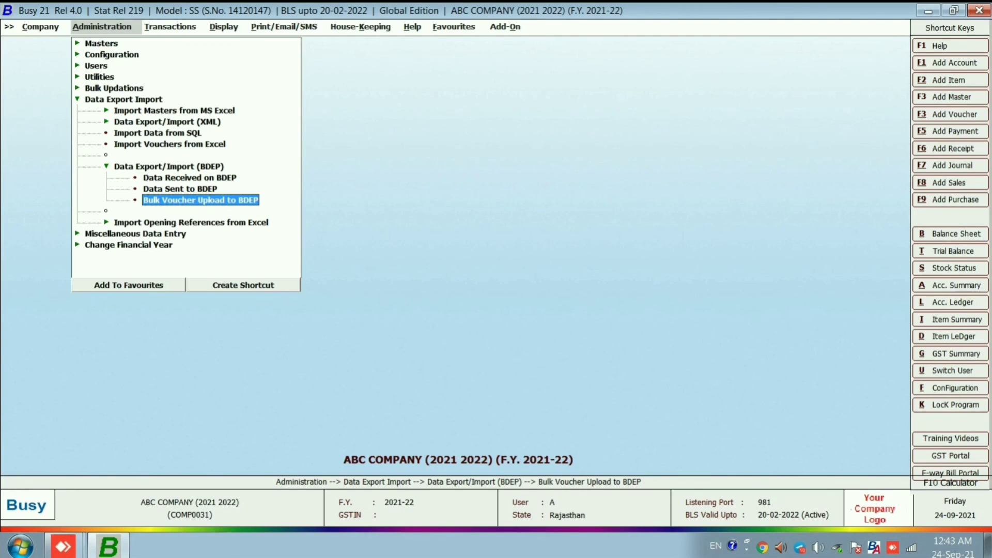